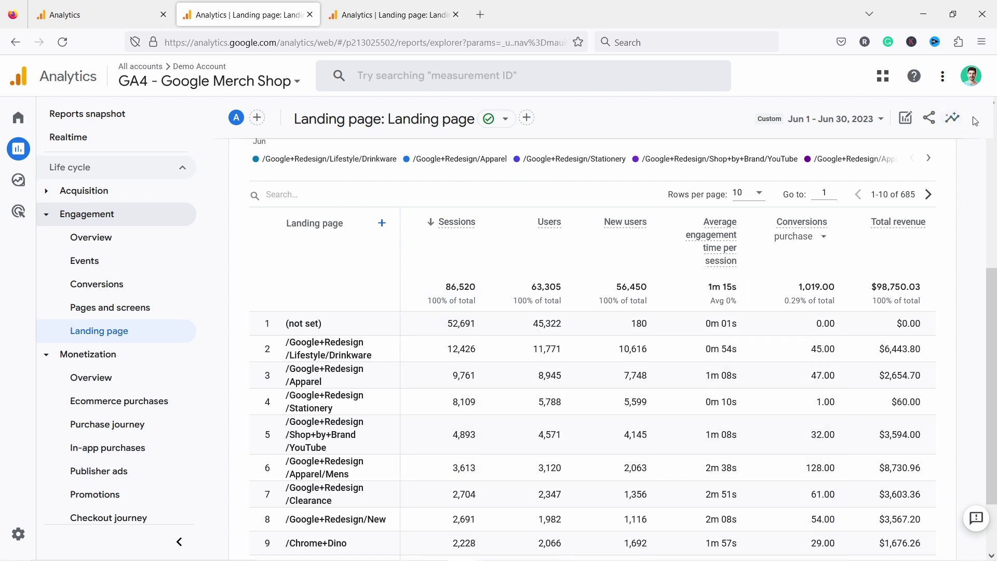
Add the Session conversion rate metric to the punchsalad Landing page report.
{"action": "left_click", "coordinate": [389, 15]}
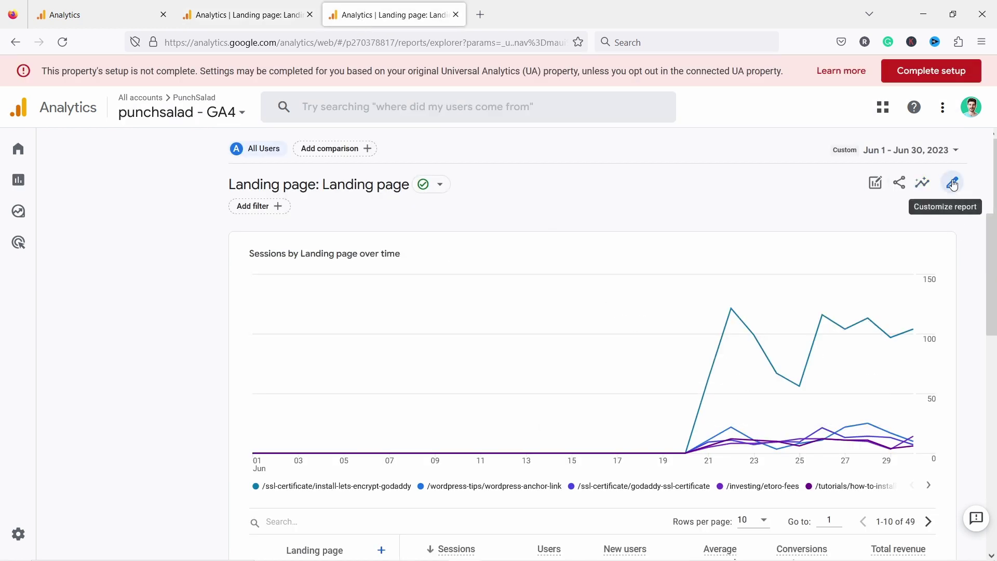
{"action": "left_click", "coordinate": [954, 185]}
{"action": "left_click", "coordinate": [837, 228]}
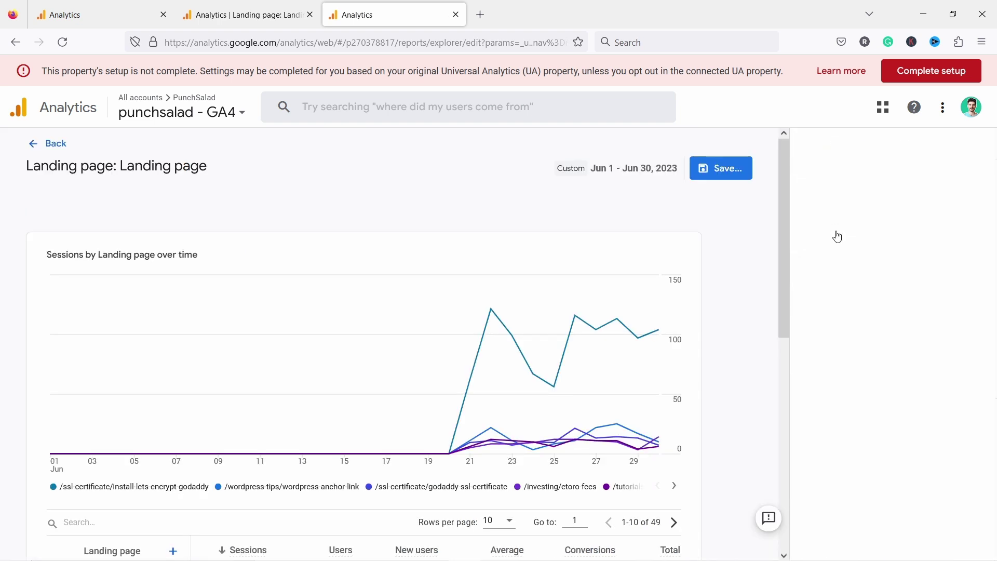
{"action": "left_click", "coordinate": [913, 413]}
{"action": "type", "text": "conversion"}
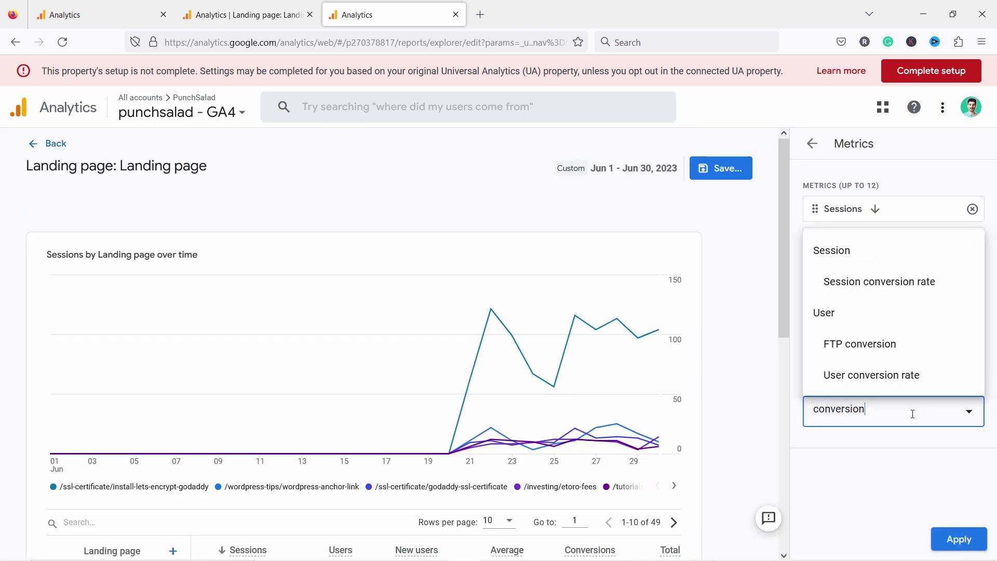
{"action": "left_click", "coordinate": [877, 292]}
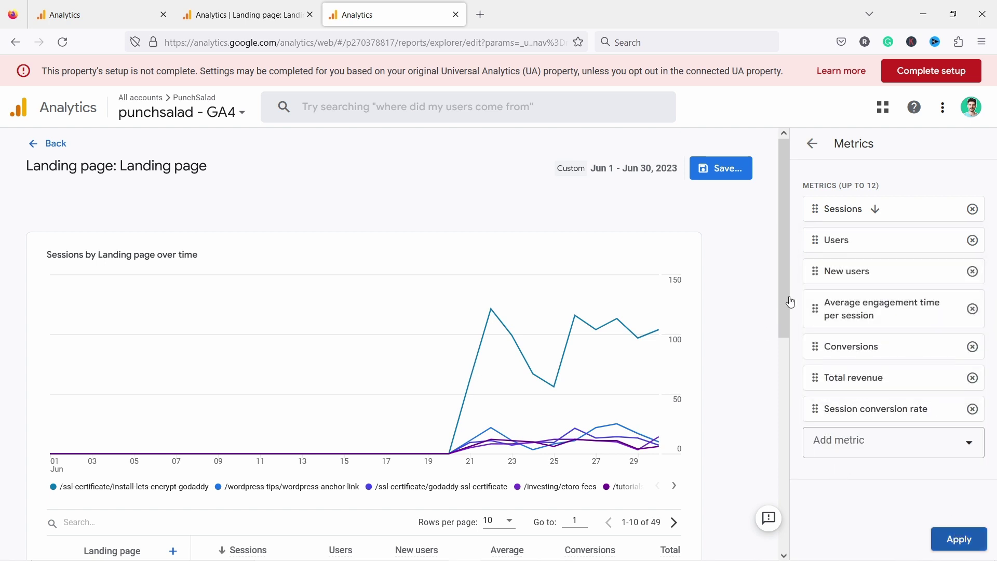
Base the Session conversion rate column on the purchase event.
{"action": "scroll", "coordinate": [780, 421], "scroll_direction": "down", "scroll_amount": 8}
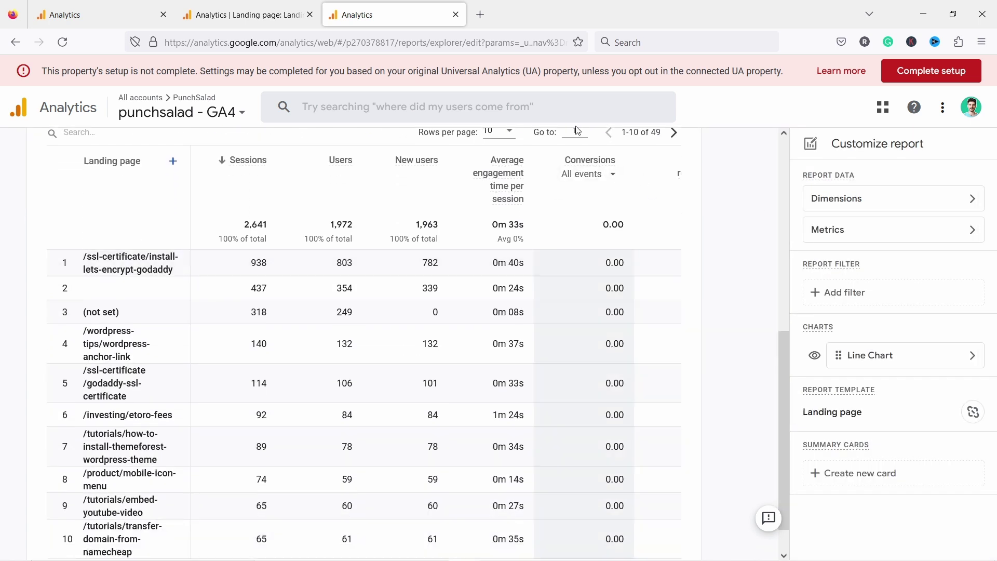
{"action": "scroll", "coordinate": [659, 261], "scroll_direction": "down", "scroll_amount": 1}
{"action": "left_click_drag", "start_coordinate": [491, 539], "coordinate": [623, 538]}
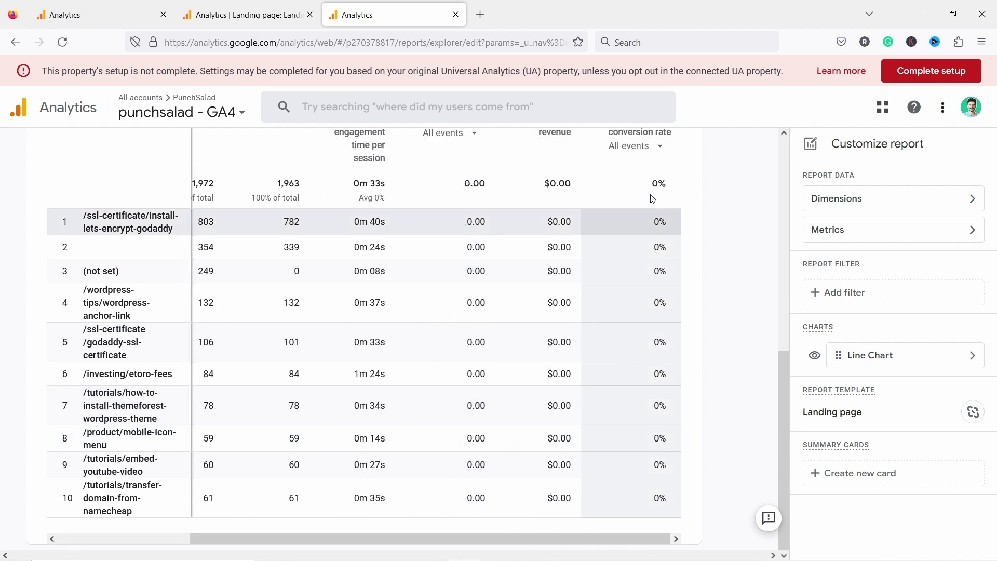
{"action": "scroll", "coordinate": [653, 199], "scroll_direction": "up", "scroll_amount": 2}
{"action": "left_click", "coordinate": [638, 250]}
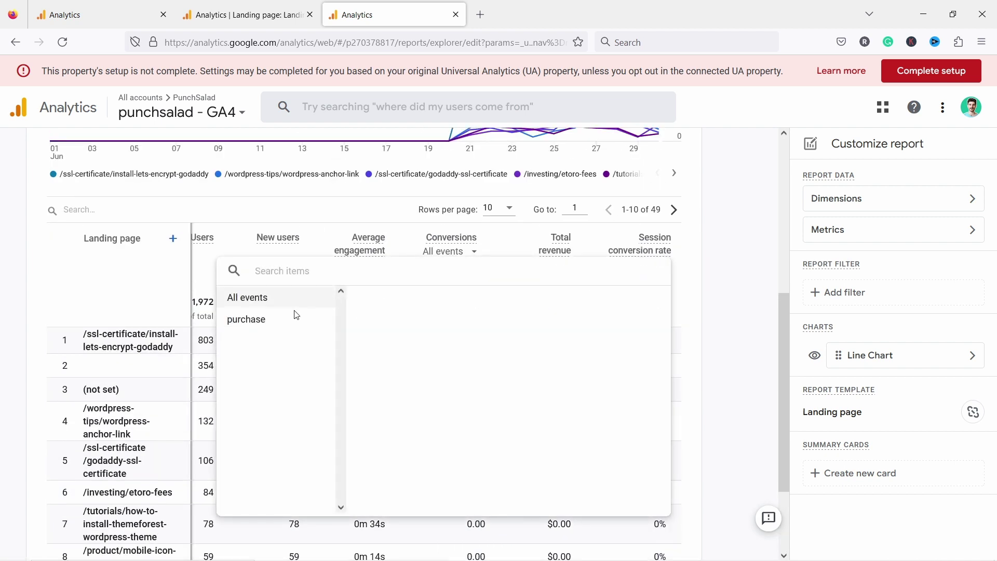
{"action": "left_click", "coordinate": [252, 319]}
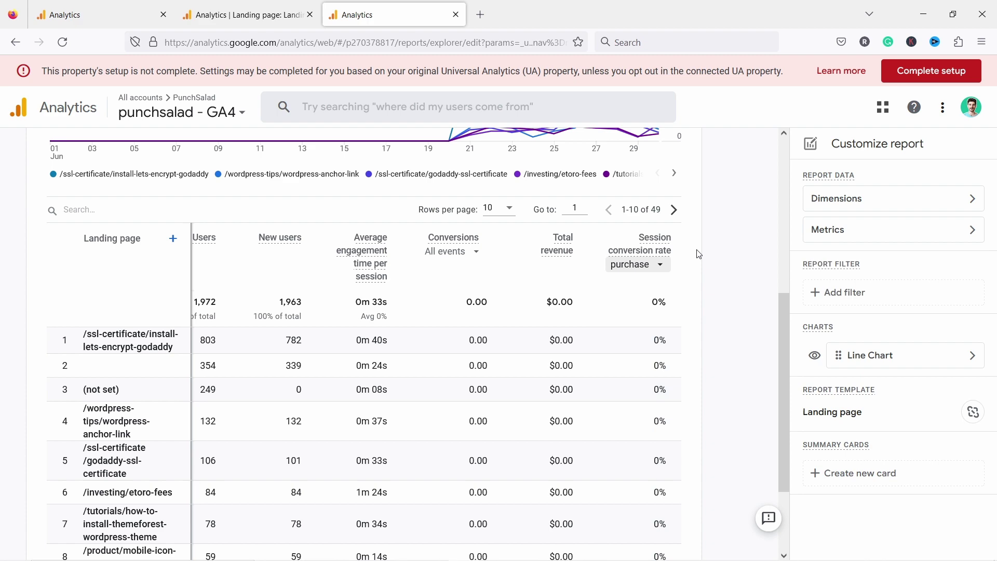
Return to the Merch Shop exploration and collapse the Settings and Variables panels.
{"action": "left_click", "coordinate": [99, 15]}
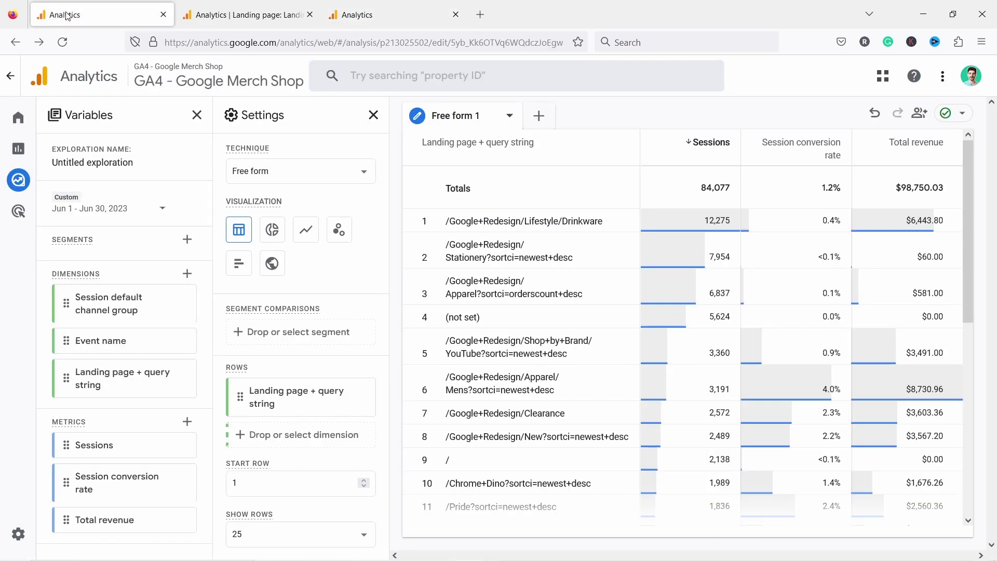
{"action": "left_click", "coordinate": [372, 114]}
{"action": "left_click", "coordinate": [181, 121]}
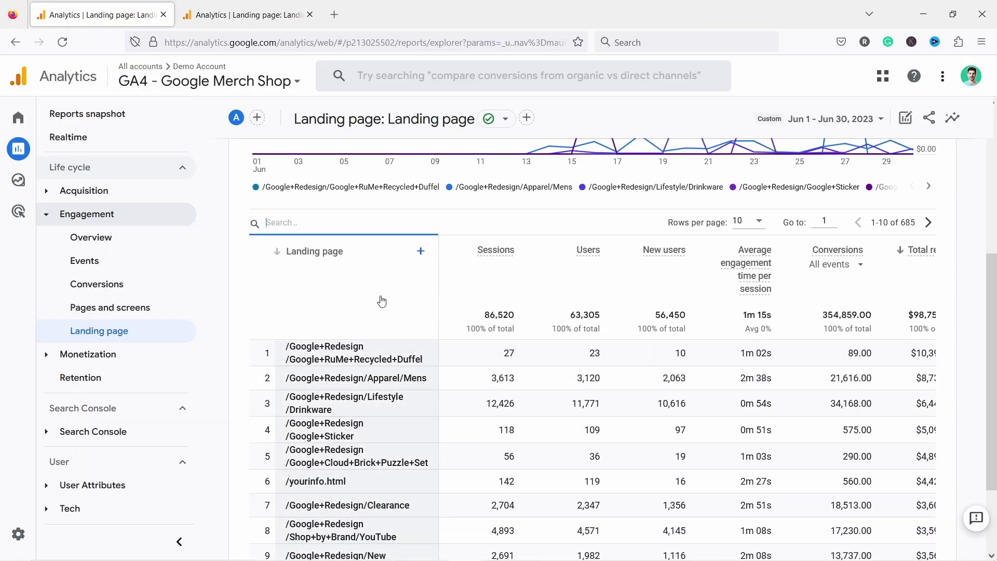
Copy row 2's /Google+Redesign/Apparel/Mens path and use it in the table search.
{"action": "scroll", "coordinate": [389, 299], "scroll_direction": "up", "scroll_amount": 2}
{"action": "scroll", "coordinate": [362, 383], "scroll_direction": "down", "scroll_amount": 3}
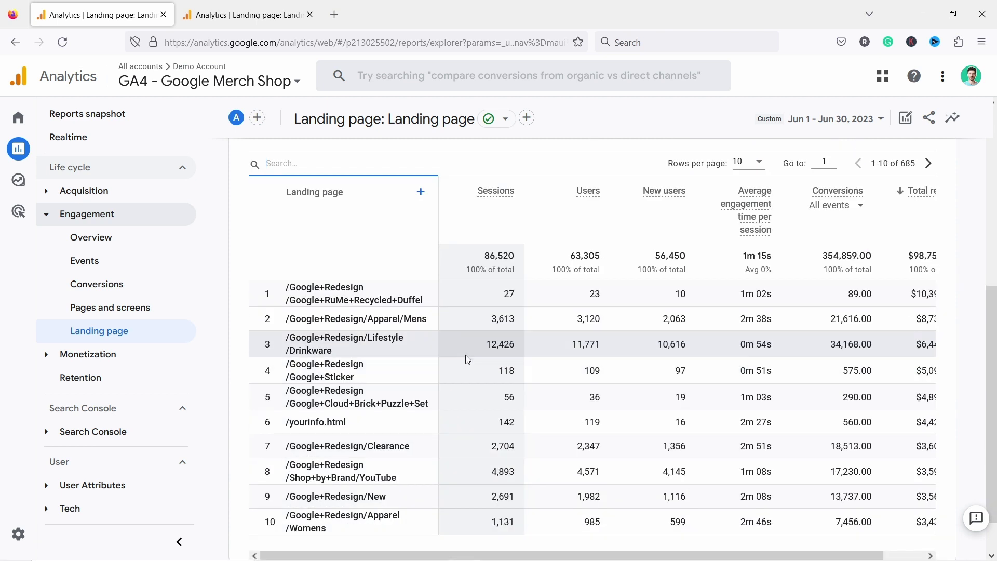
{"action": "left_click_drag", "start_coordinate": [540, 557], "coordinate": [574, 559]}
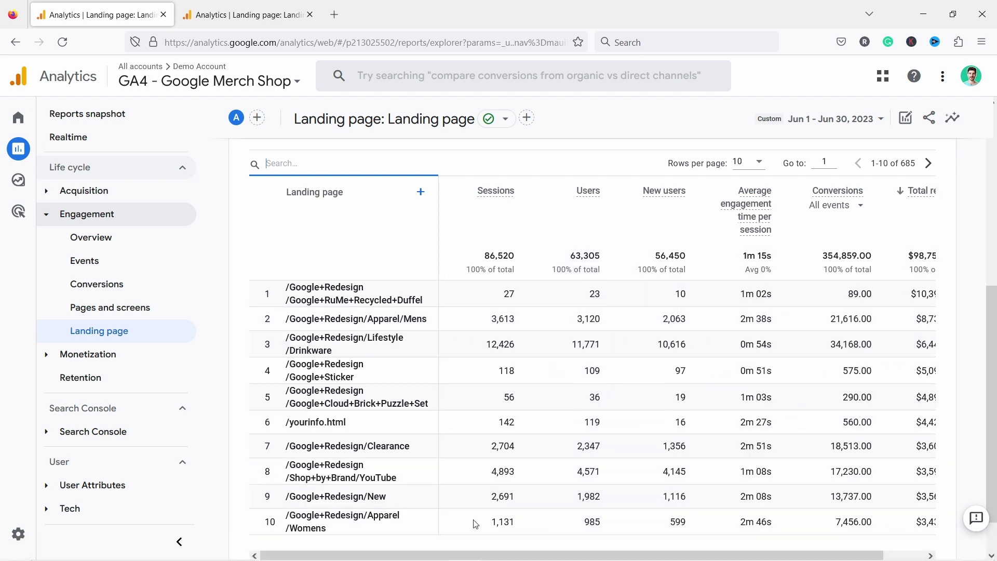
{"action": "left_click_drag", "start_coordinate": [428, 326], "coordinate": [293, 319]}
{"action": "right_click", "coordinate": [287, 322]}
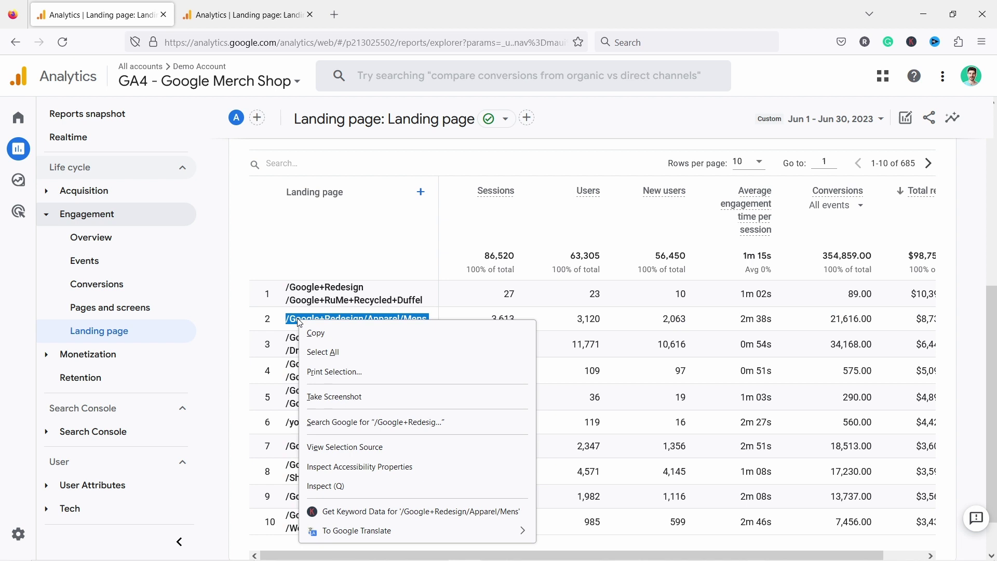
{"action": "left_click", "coordinate": [295, 338]}
{"action": "left_click", "coordinate": [297, 164]}
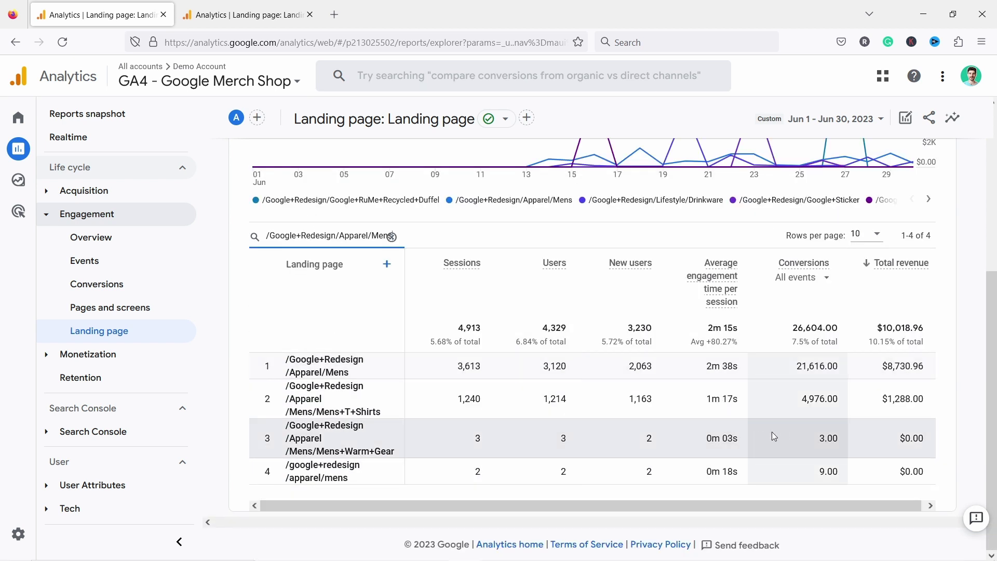
Add Session default channel group as a secondary dimension, giving 19 page-by-channel rows.
{"action": "left_click", "coordinate": [387, 264]}
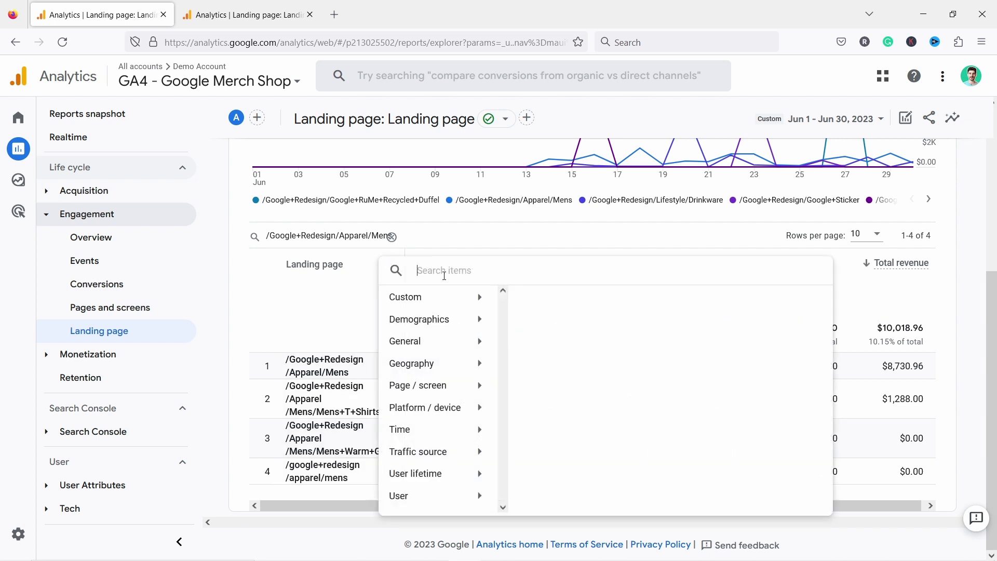
{"action": "type", "text": "default"}
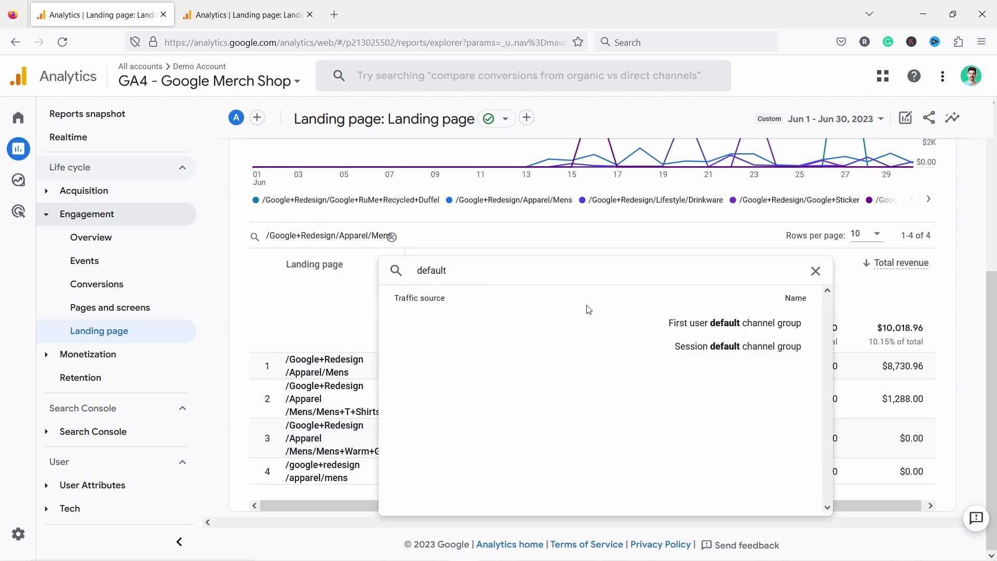
{"action": "left_click", "coordinate": [695, 346]}
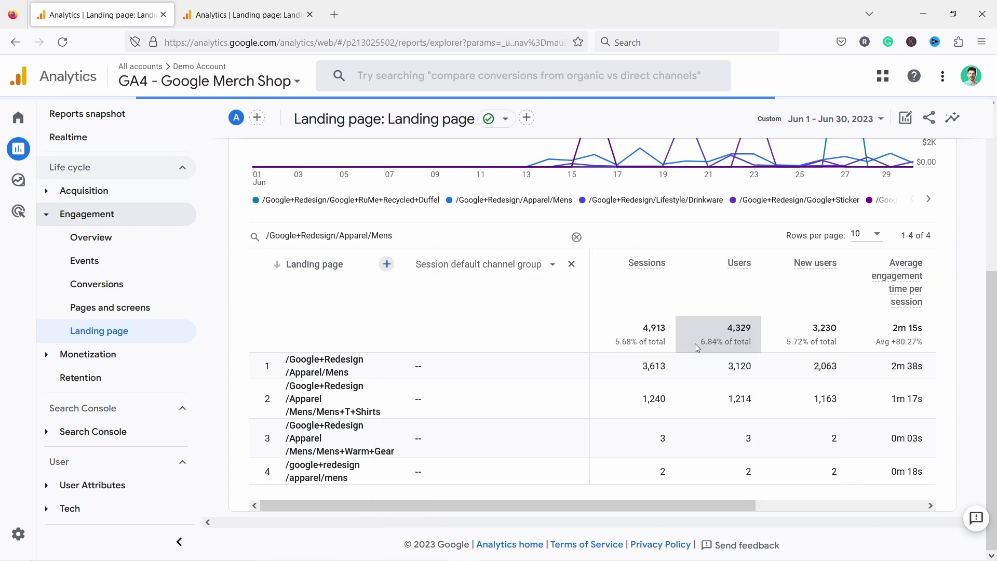
{"action": "scroll", "coordinate": [441, 404], "scroll_direction": "down", "scroll_amount": 1}
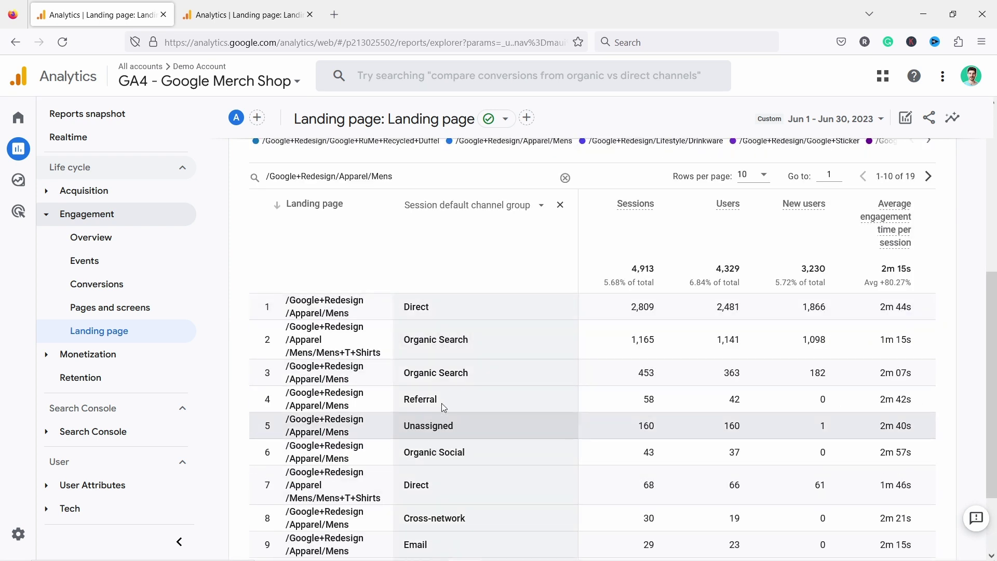
{"action": "scroll", "coordinate": [443, 407], "scroll_direction": "down", "scroll_amount": 1}
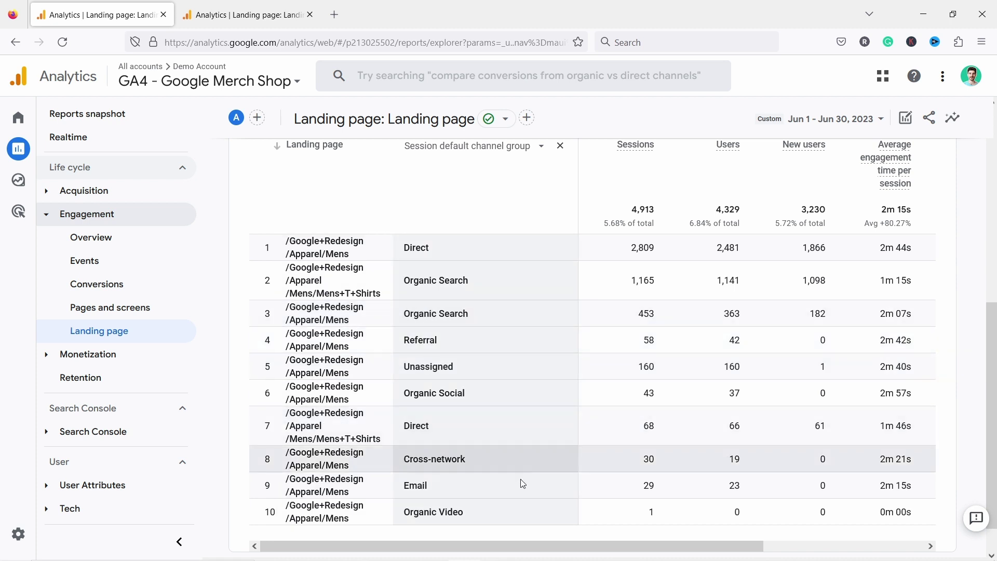
{"action": "left_click_drag", "start_coordinate": [545, 546], "coordinate": [699, 532]}
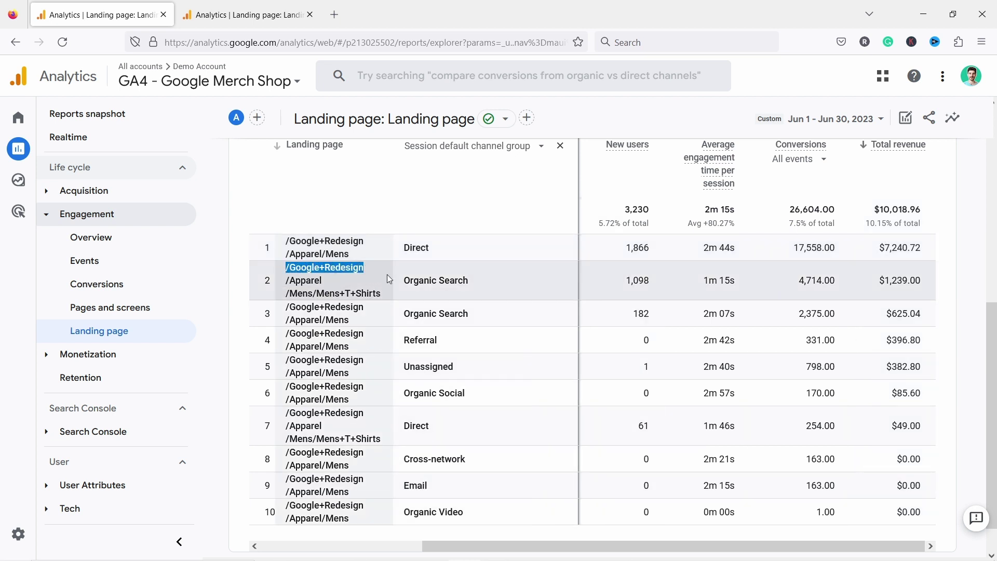
{"action": "left_click", "coordinate": [322, 281]}
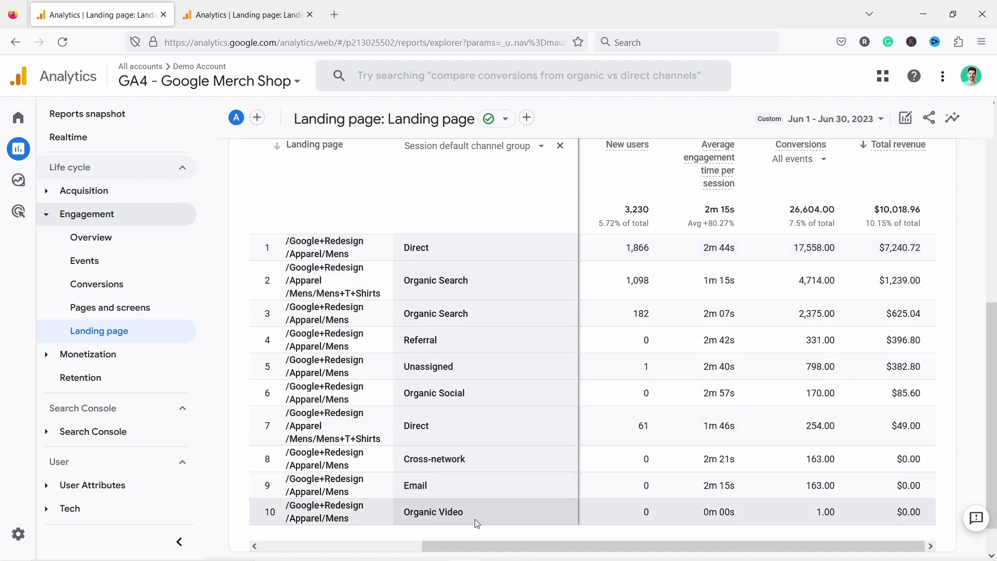
{"action": "scroll", "coordinate": [649, 377], "scroll_direction": "left", "scroll_amount": 3}
{"action": "scroll", "coordinate": [444, 231], "scroll_direction": "up", "scroll_amount": 2}
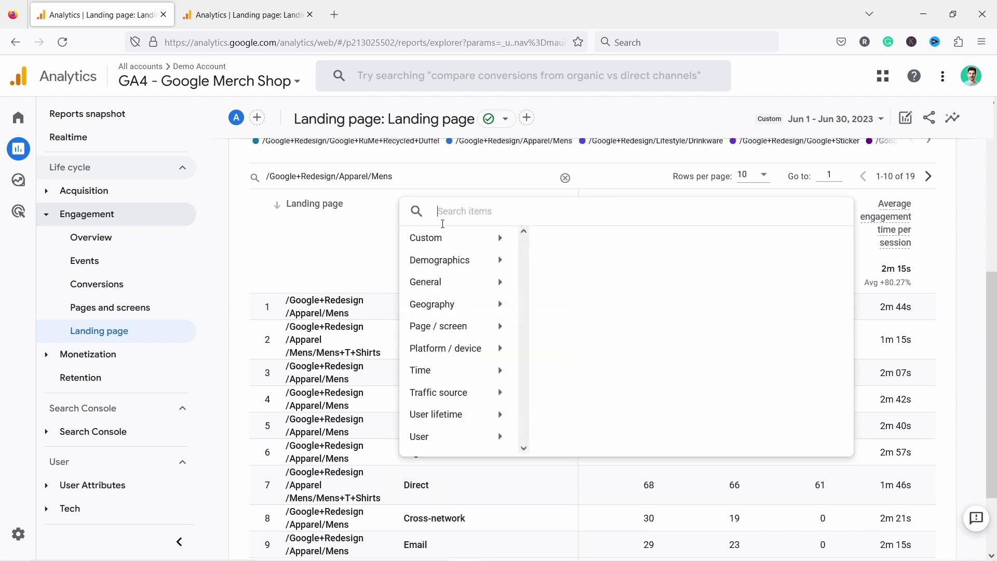
Switch the secondary dimension to Device category, leaving 8 page-by-device rows.
{"action": "type", "text": "device"}
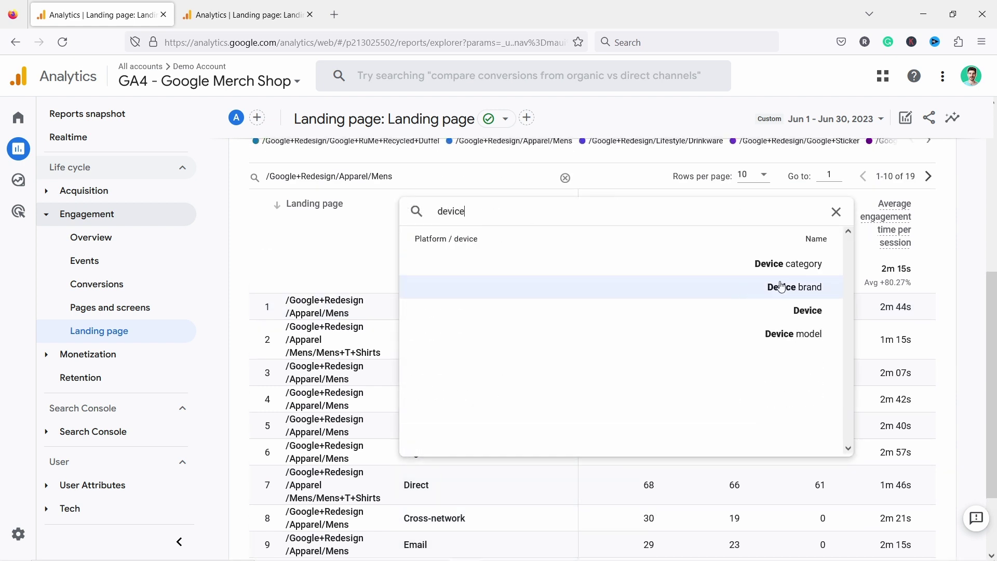
{"action": "left_click", "coordinate": [796, 273]}
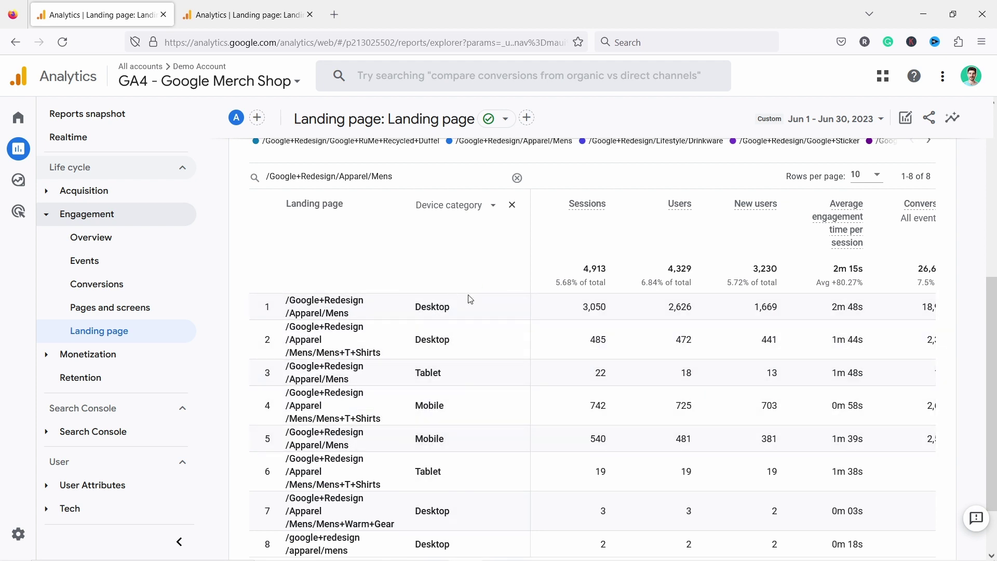
Scroll around the unfiltered 109-page Landing page table with purchase conversions.
{"action": "scroll", "coordinate": [490, 311], "scroll_direction": "down", "scroll_amount": 2}
{"action": "scroll", "coordinate": [623, 415], "scroll_direction": "right", "scroll_amount": 3}
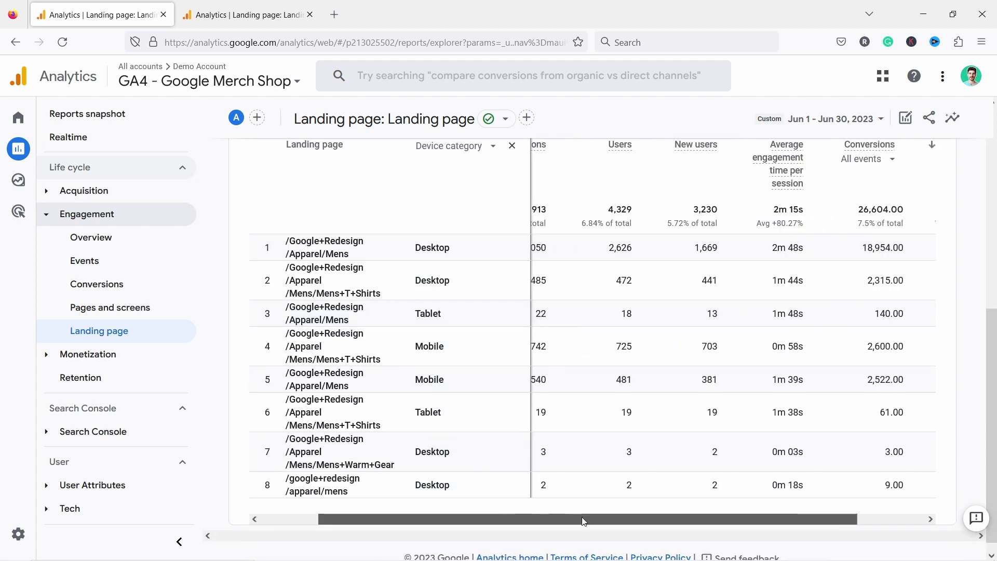
{"action": "scroll", "coordinate": [877, 290], "scroll_direction": "up", "scroll_amount": 2}
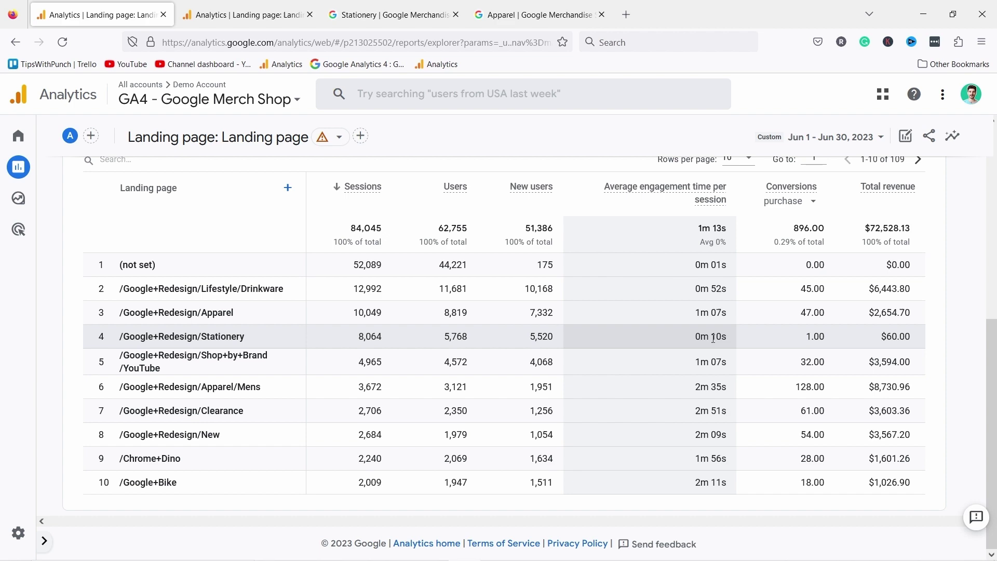
Filter the table to /Google+Redesign/Stationery by pasting the copied path into the search.
{"action": "left_click_drag", "start_coordinate": [246, 337], "coordinate": [119, 338]}
{"action": "right_click", "coordinate": [134, 335]}
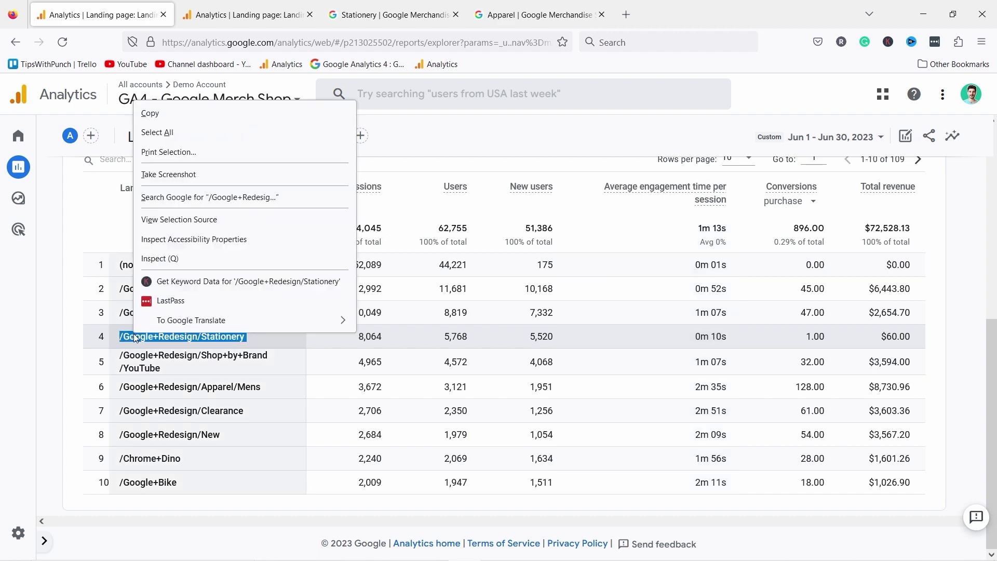
{"action": "left_click", "coordinate": [148, 115]}
{"action": "scroll", "coordinate": [122, 273], "scroll_direction": "up", "scroll_amount": 3}
{"action": "left_click", "coordinate": [123, 274]}
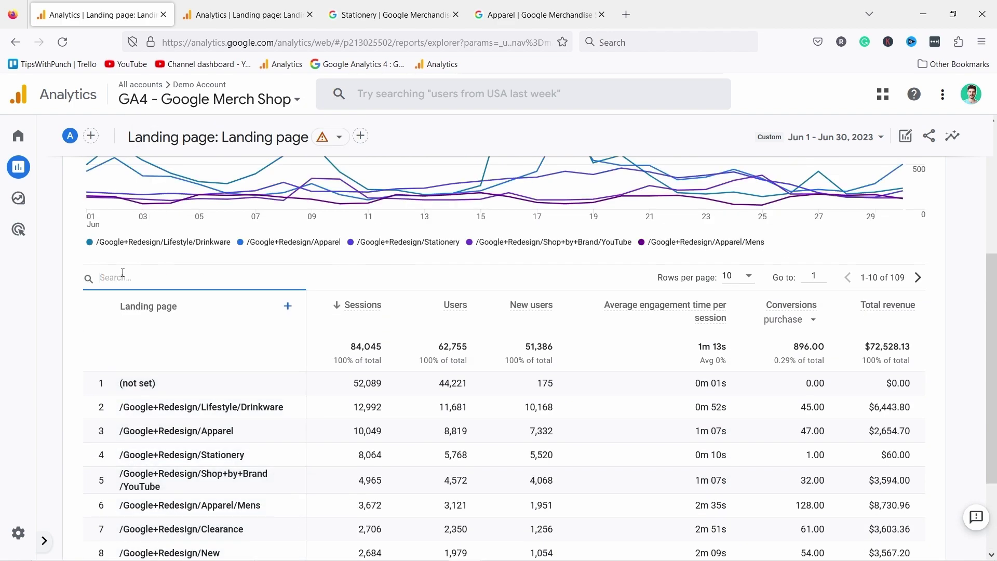
{"action": "key", "text": "ctrl+v"}
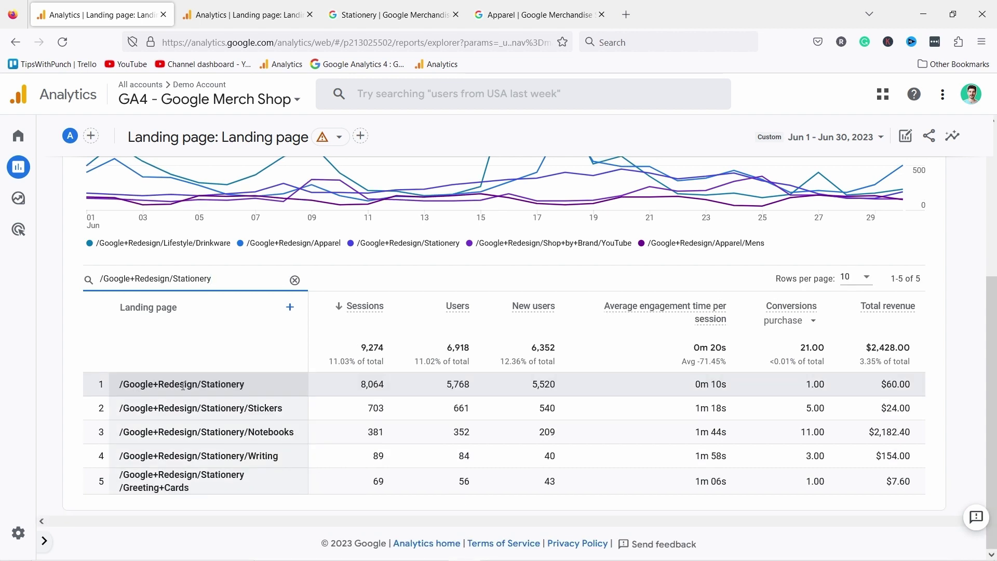
Add Session source / medium as a secondary dimension.
{"action": "left_click", "coordinate": [290, 307]}
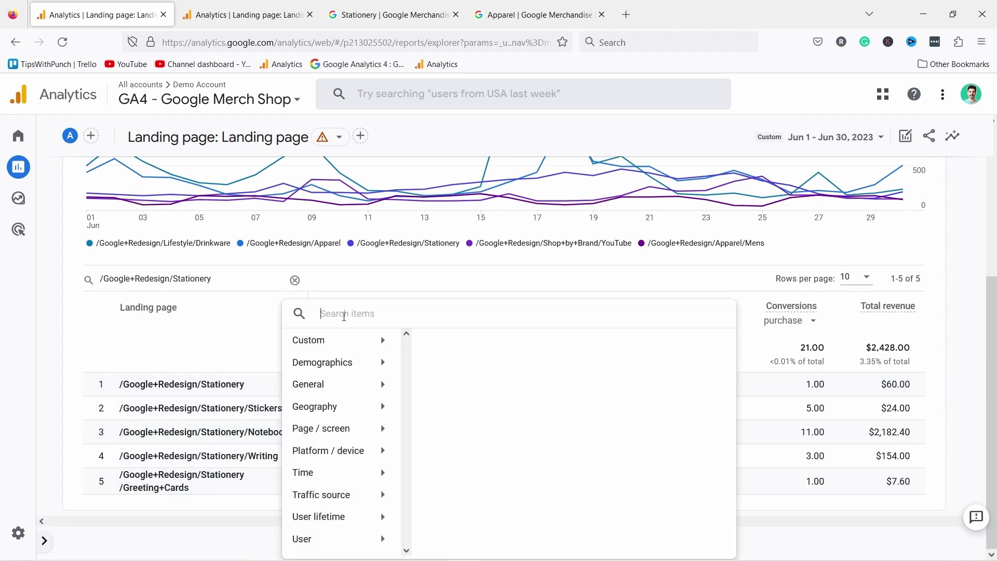
{"action": "type", "text": "source"}
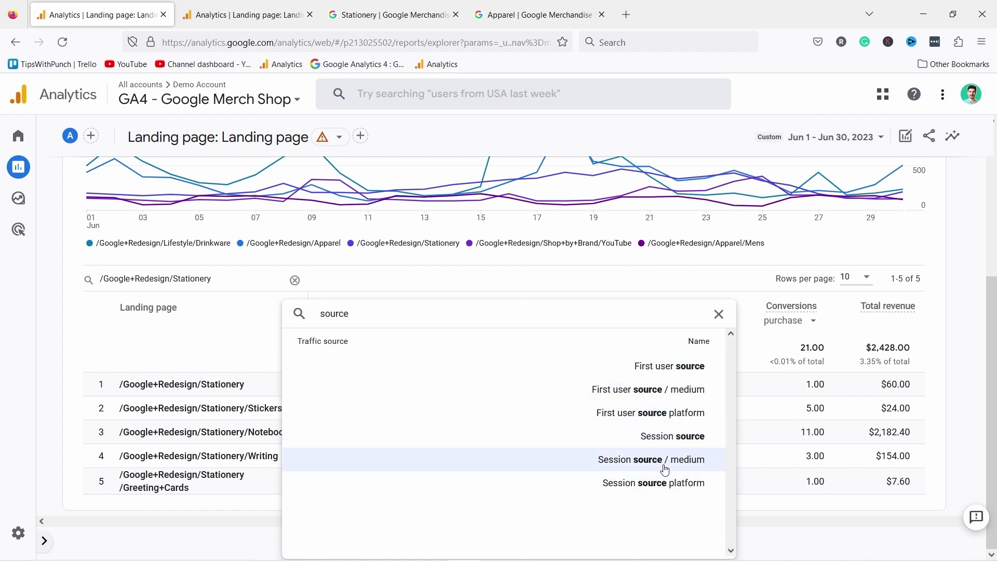
{"action": "left_click", "coordinate": [566, 466]}
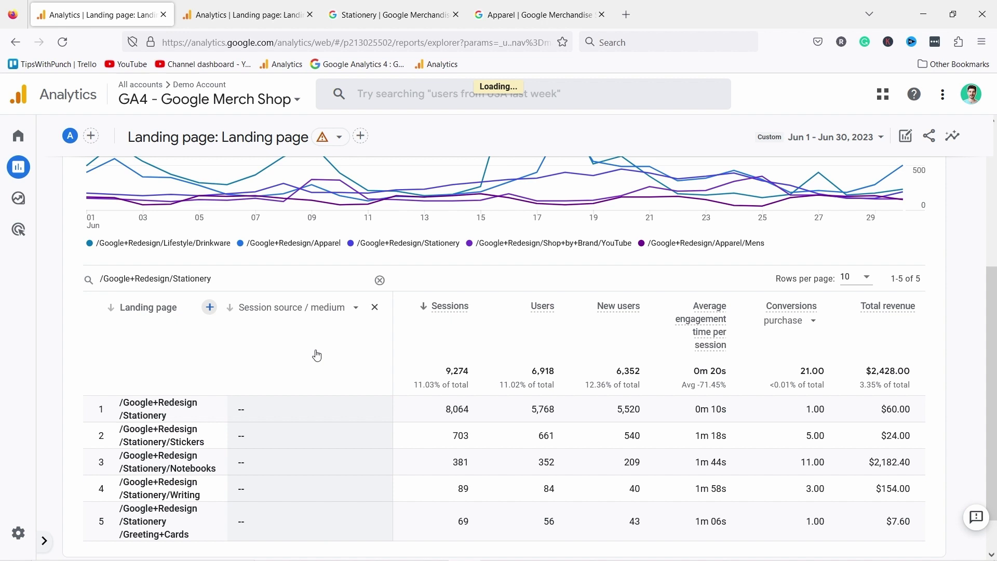
Scroll down the Landing page table.
{"action": "scroll", "coordinate": [281, 317], "scroll_direction": "down", "scroll_amount": 2}
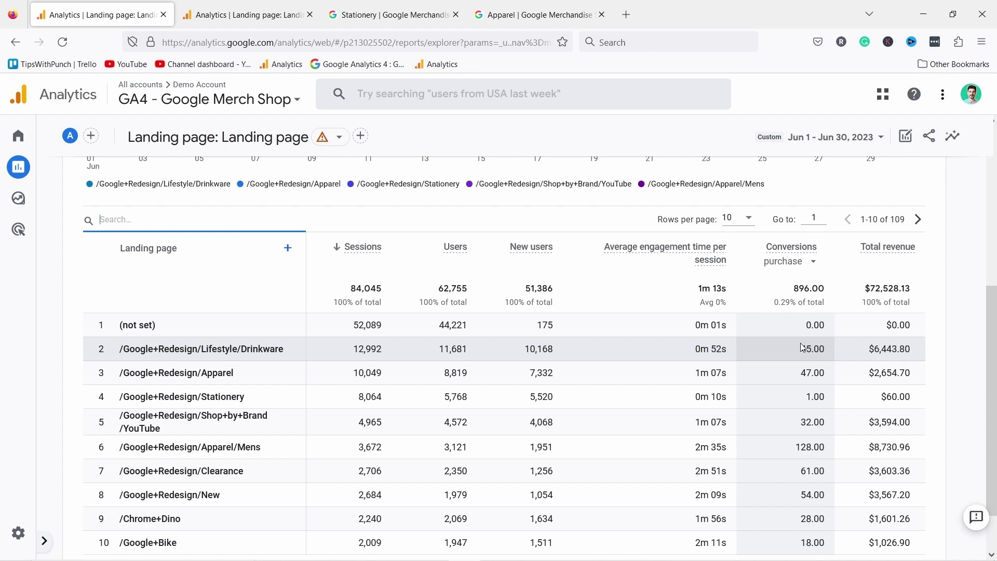
Set the Conversions event selector to Membership.
{"action": "left_click", "coordinate": [790, 262]}
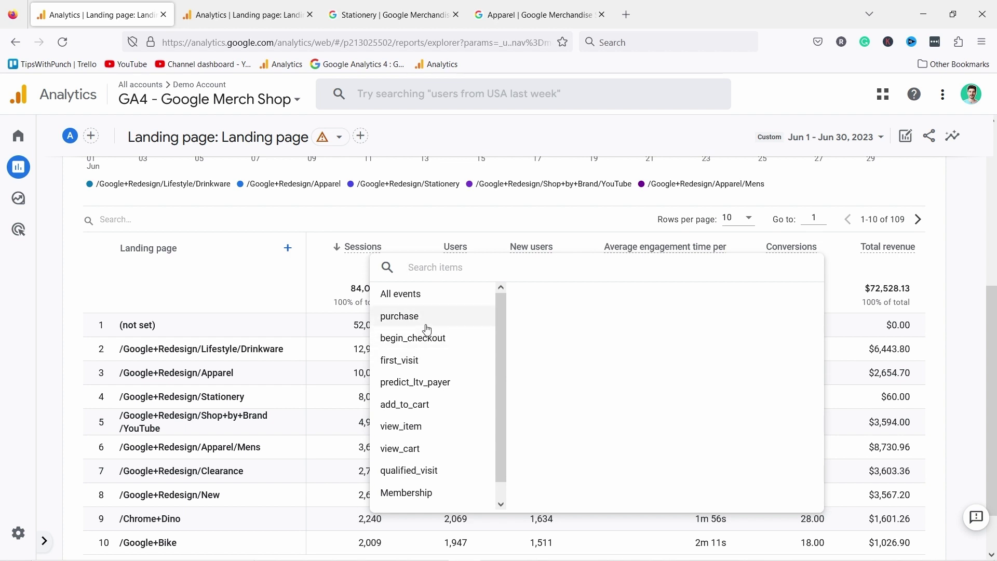
{"action": "scroll", "coordinate": [411, 375], "scroll_direction": "down", "scroll_amount": 1}
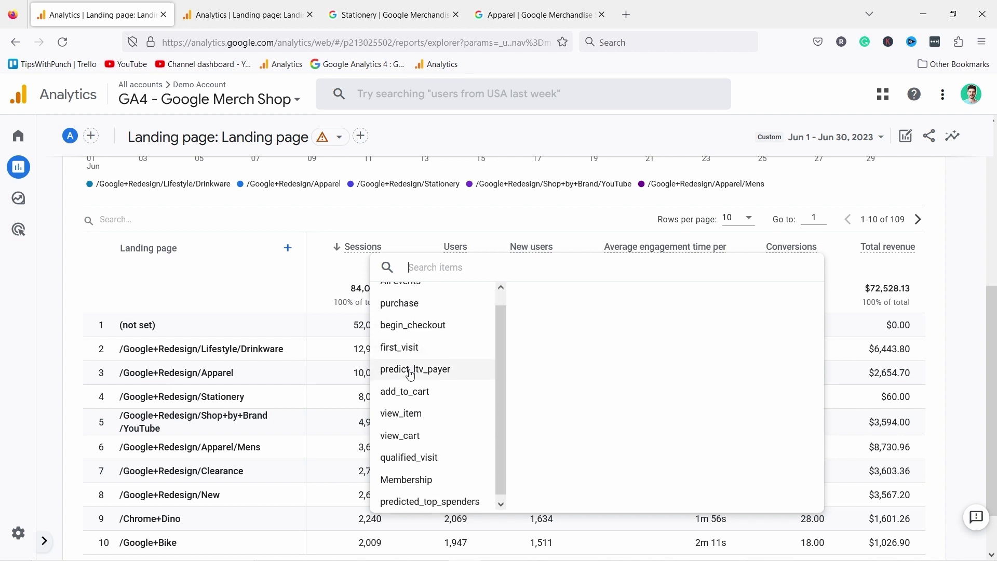
{"action": "left_click", "coordinate": [400, 479]}
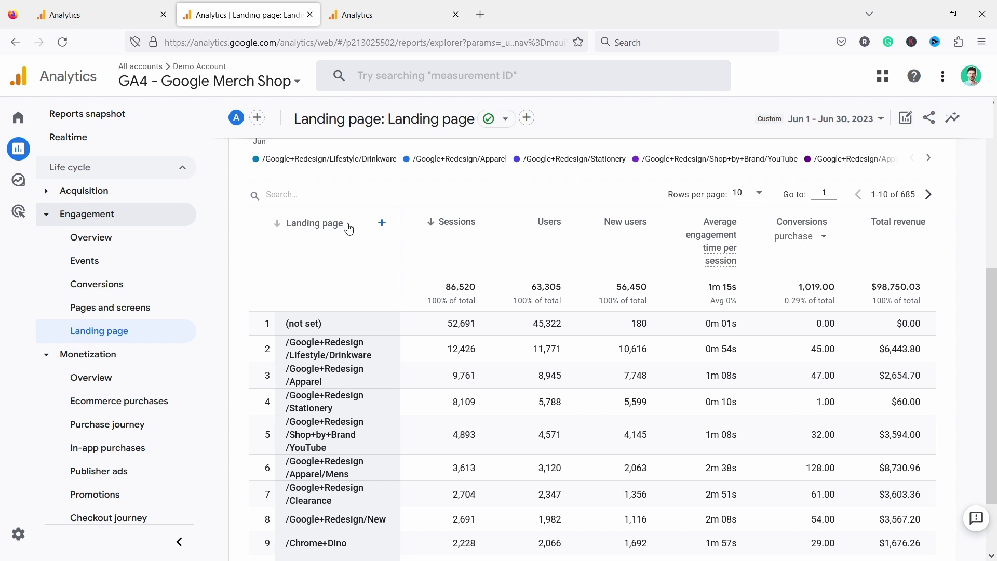
Add Session campaign as a secondary dimension, expanding the report to 1940 rows.
{"action": "left_click", "coordinate": [381, 223]}
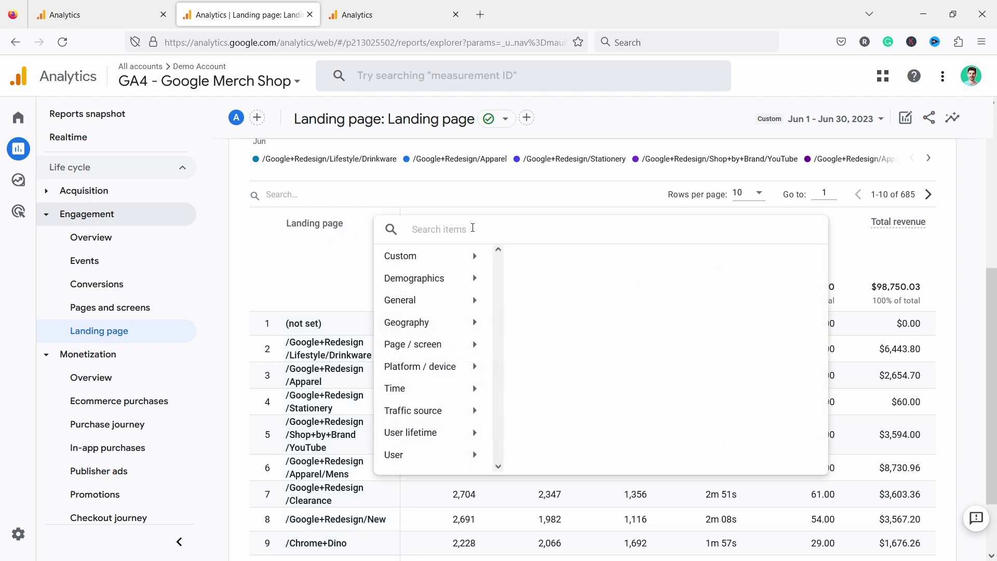
{"action": "type", "text": "campai"}
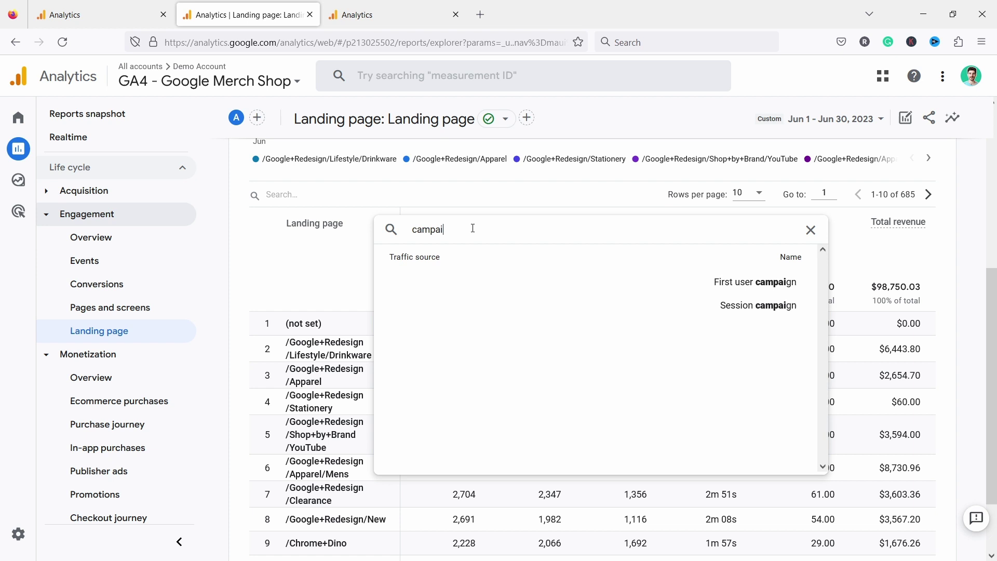
{"action": "left_click", "coordinate": [431, 302]}
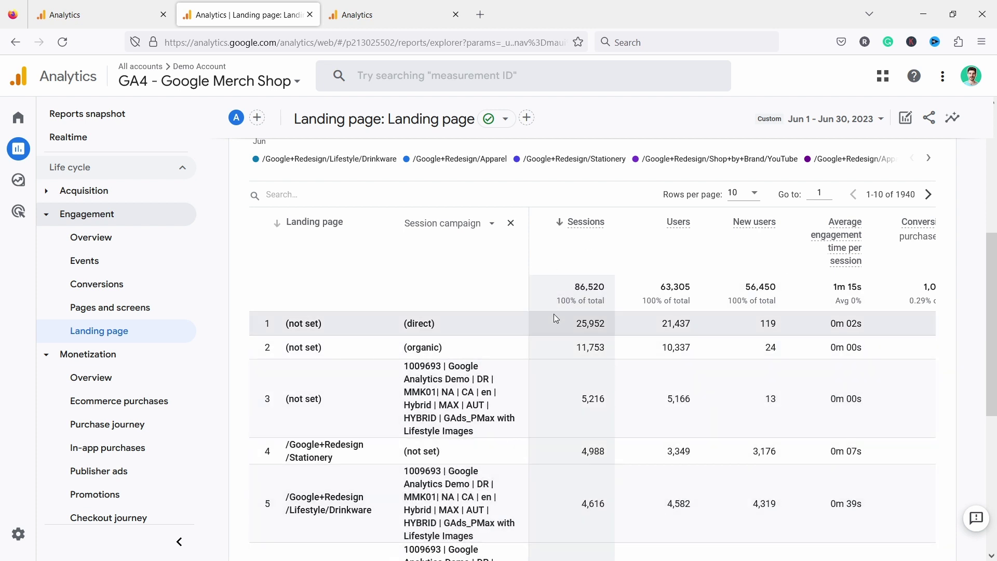
{"action": "scroll", "coordinate": [642, 247], "scroll_direction": "down", "scroll_amount": 1}
{"action": "scroll", "coordinate": [642, 247], "scroll_direction": "down", "scroll_amount": 5}
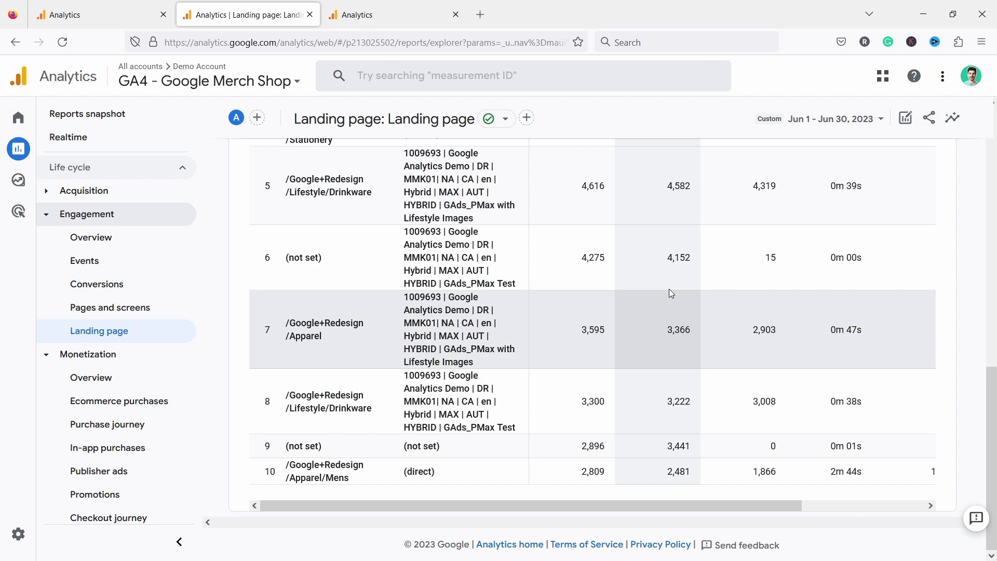
{"action": "left_click_drag", "start_coordinate": [627, 503], "coordinate": [794, 507]}
{"action": "scroll", "coordinate": [863, 363], "scroll_direction": "up", "scroll_amount": 5}
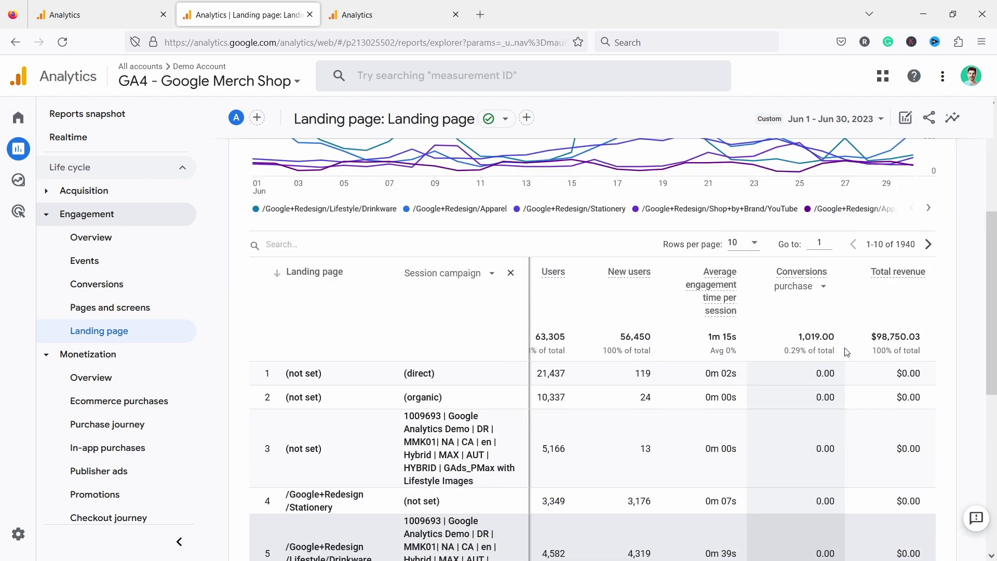
{"action": "scroll", "coordinate": [879, 280], "scroll_direction": "down", "scroll_amount": 5}
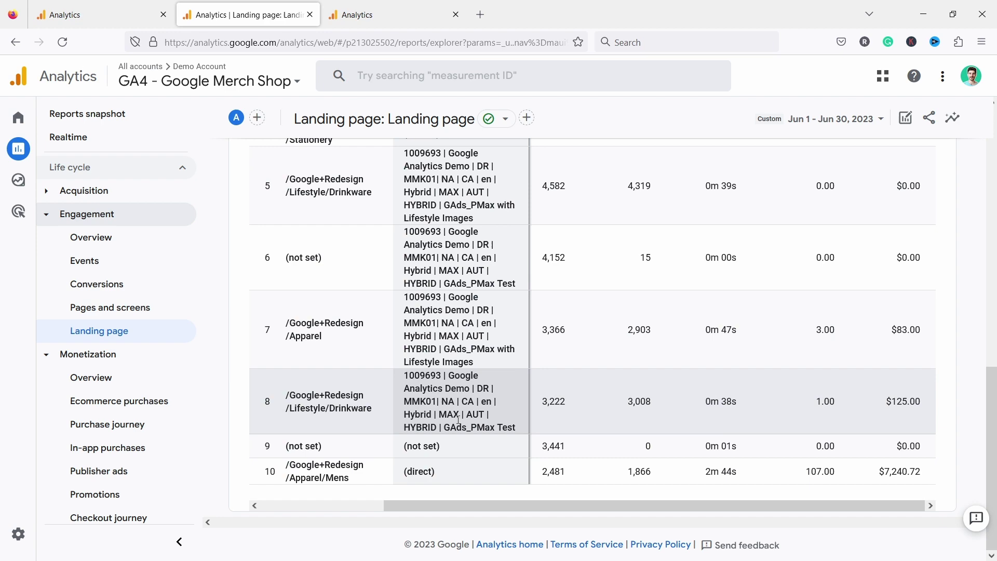
{"action": "scroll", "coordinate": [439, 414], "scroll_direction": "up", "scroll_amount": 9}
{"action": "scroll", "coordinate": [397, 407], "scroll_direction": "down", "scroll_amount": 6}
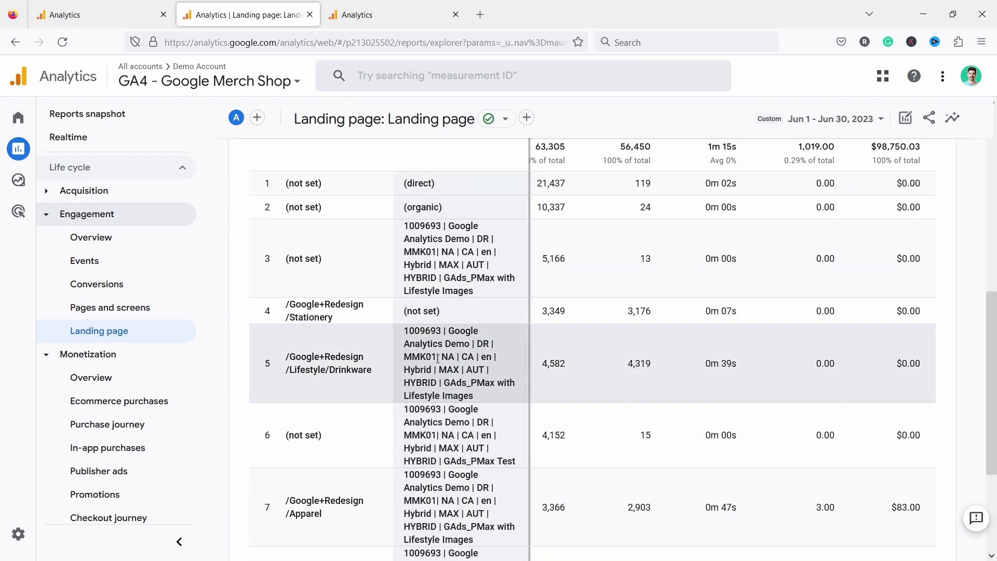
{"action": "scroll", "coordinate": [407, 369], "scroll_direction": "down", "scroll_amount": 4}
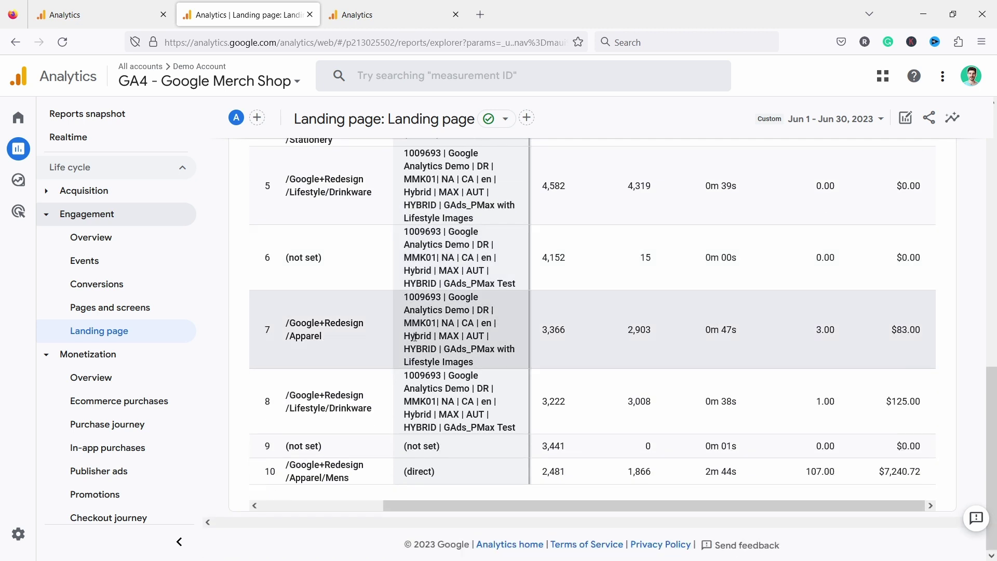